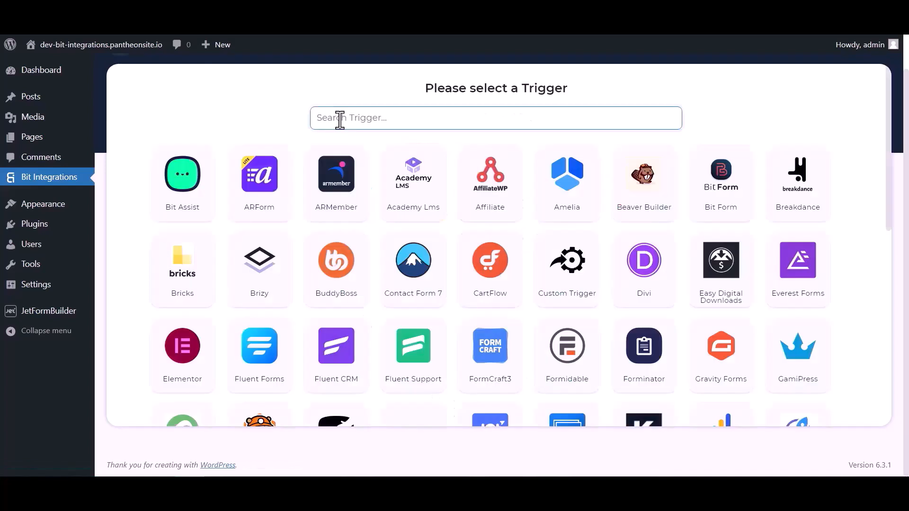
Search triggers for 'jet', pick JetForm Builder, copy its webhook URL and start fetching incoming data.
{"action": "left_click", "coordinate": [339, 120]}
{"action": "type", "text": "jet"}
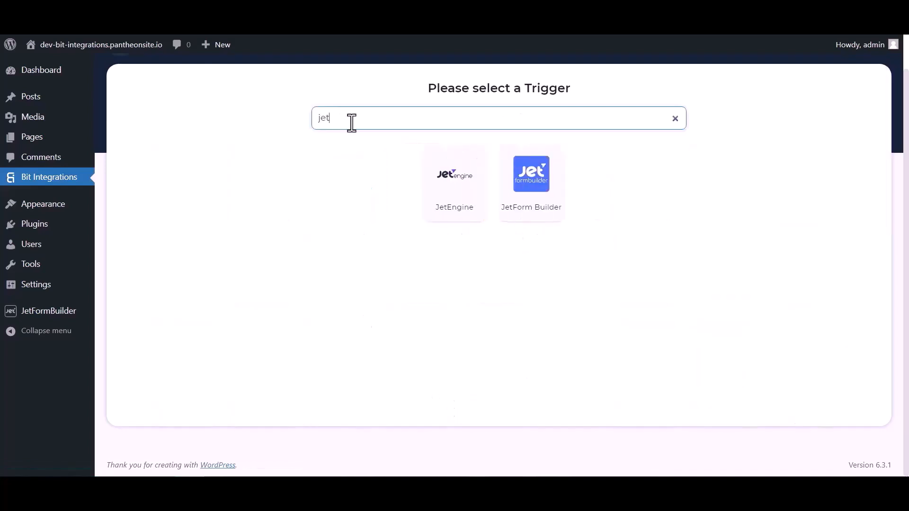
{"action": "left_click", "coordinate": [533, 203]}
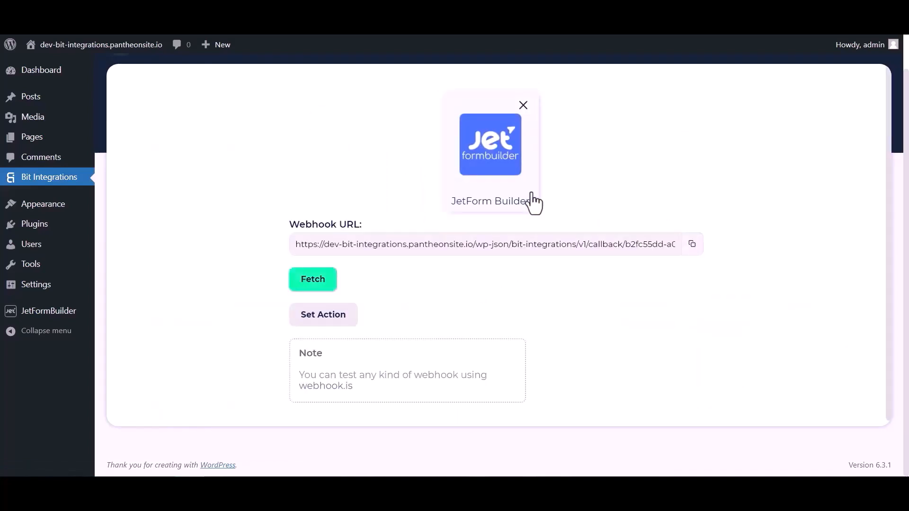
{"action": "left_click", "coordinate": [691, 244]}
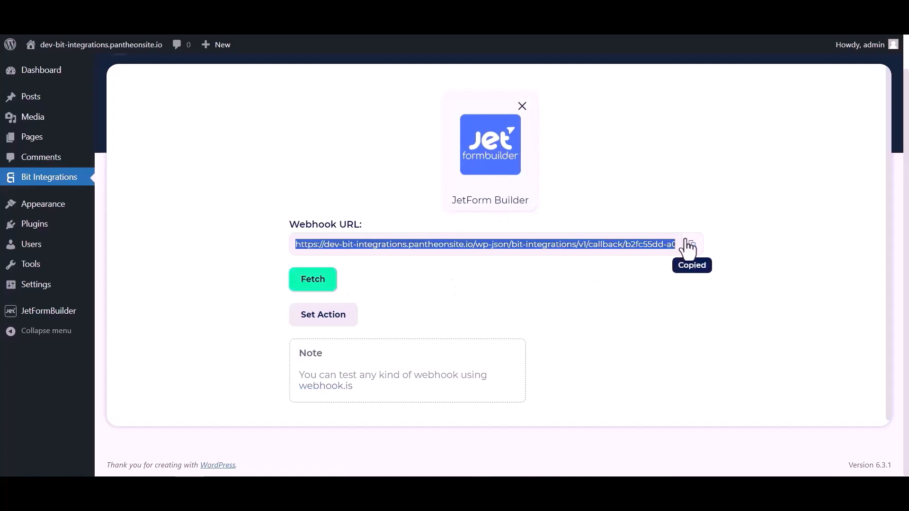
{"action": "left_click", "coordinate": [321, 284]}
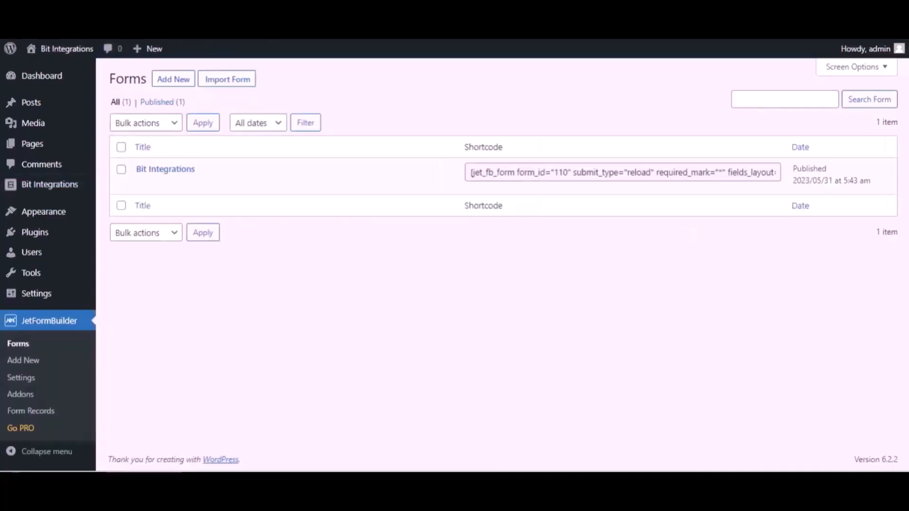
In the Bit Integrations form's post-submit actions, change the first action to Call Webhook.
{"action": "mouse_move", "coordinate": [208, 167]}
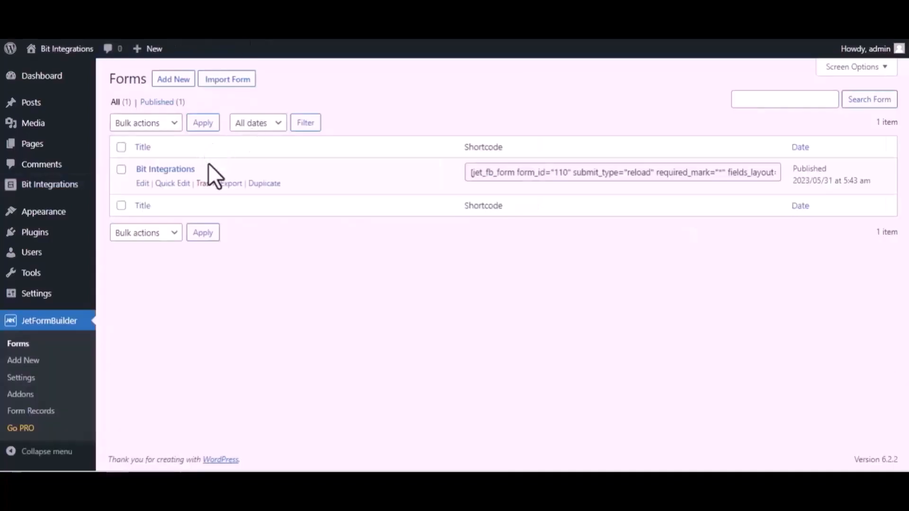
{"action": "left_click", "coordinate": [142, 184]}
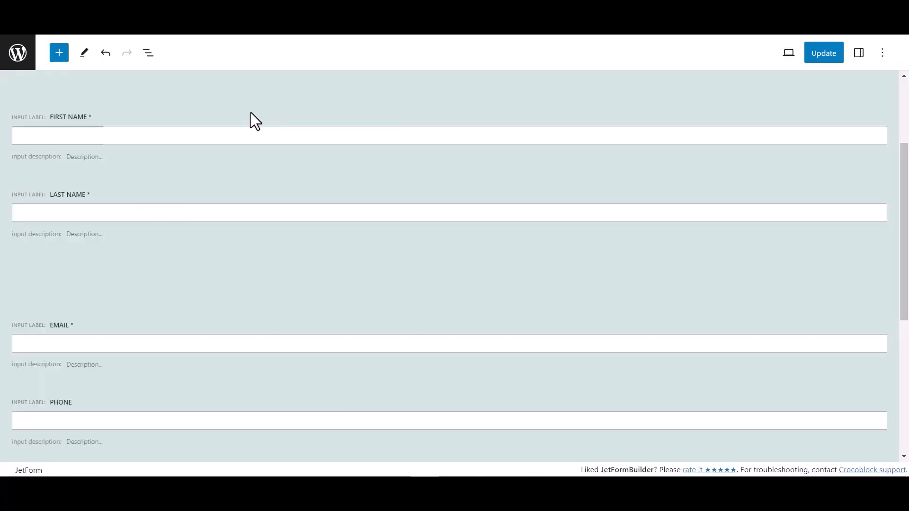
{"action": "left_click", "coordinate": [860, 56]}
{"action": "scroll", "coordinate": [780, 337], "scroll_direction": "down", "scroll_amount": 1}
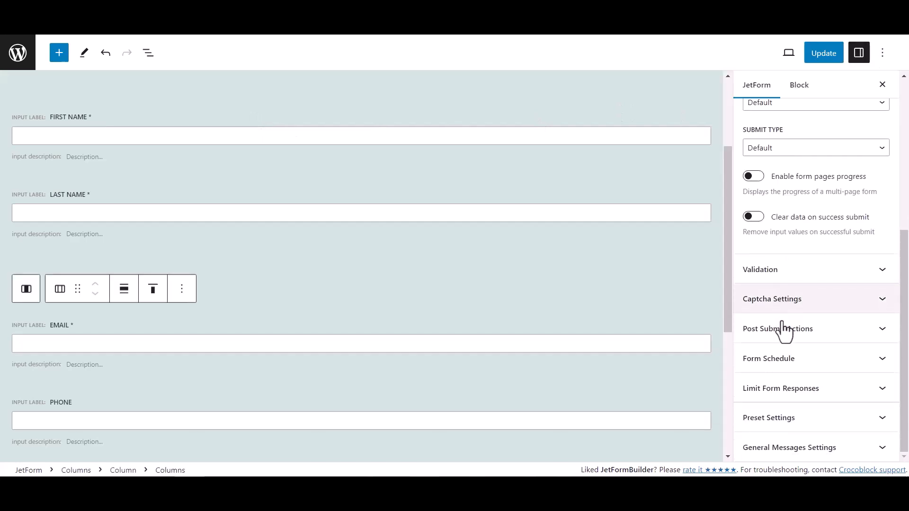
{"action": "left_click", "coordinate": [814, 334]}
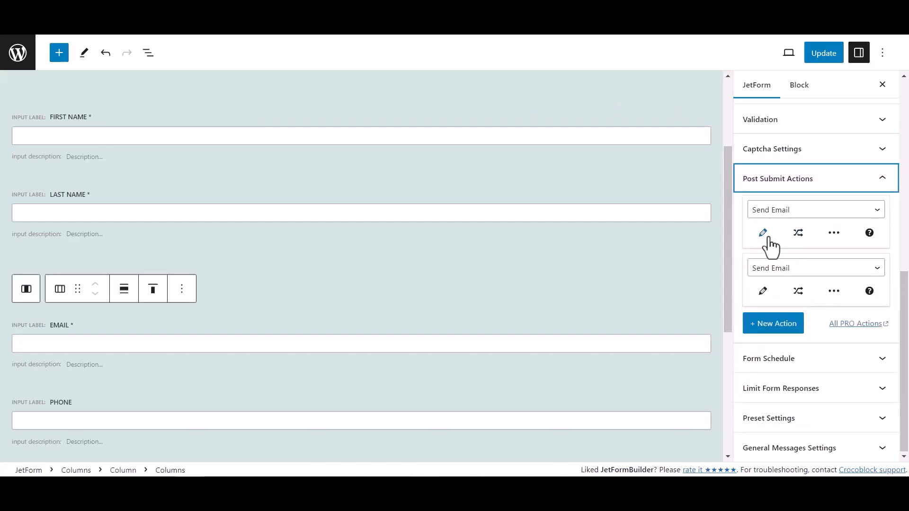
{"action": "left_click", "coordinate": [782, 210]}
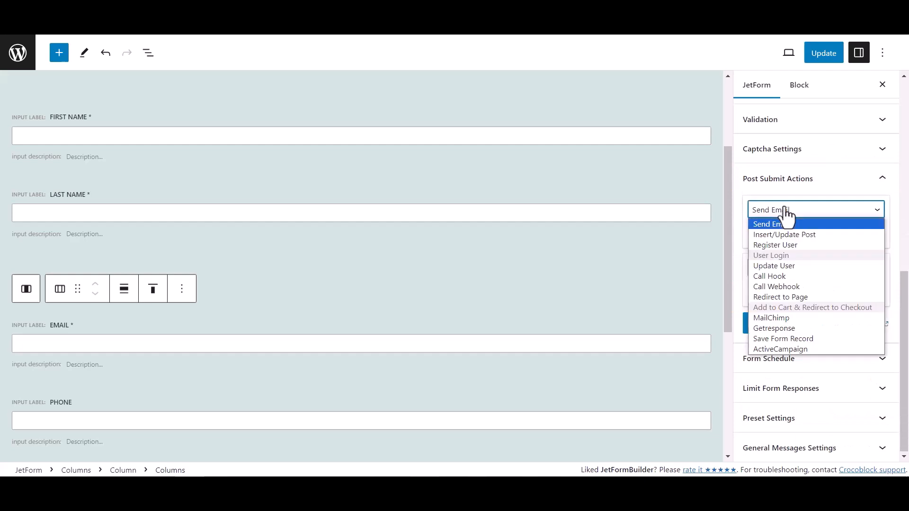
{"action": "left_click", "coordinate": [777, 286]}
Paste the copied webhook URL into the Call Webhook action, save it and update the form.
{"action": "left_click", "coordinate": [770, 243]}
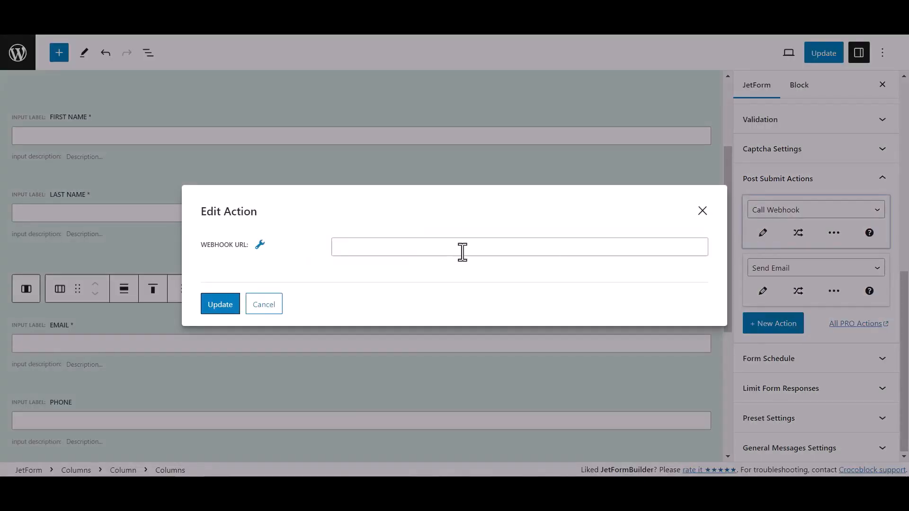
{"action": "left_click", "coordinate": [360, 249]}
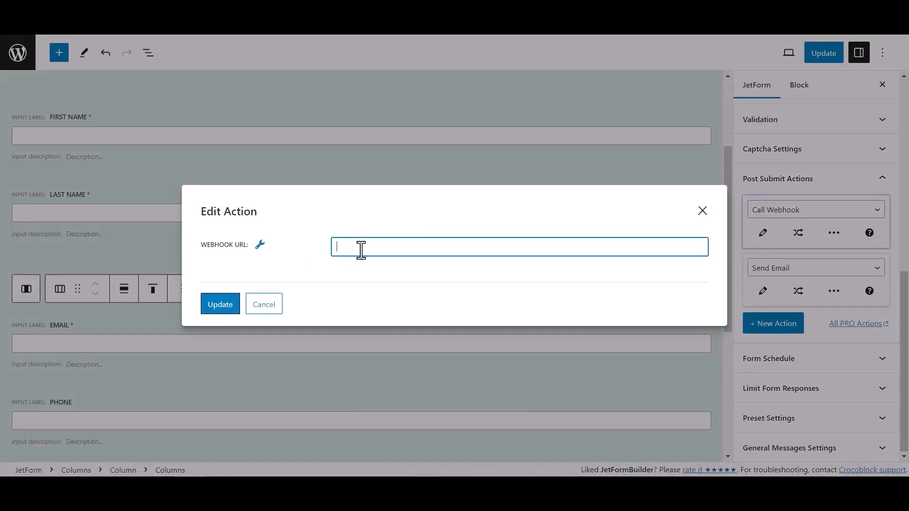
{"action": "key", "text": "ctrl+v"}
{"action": "left_click", "coordinate": [222, 306]}
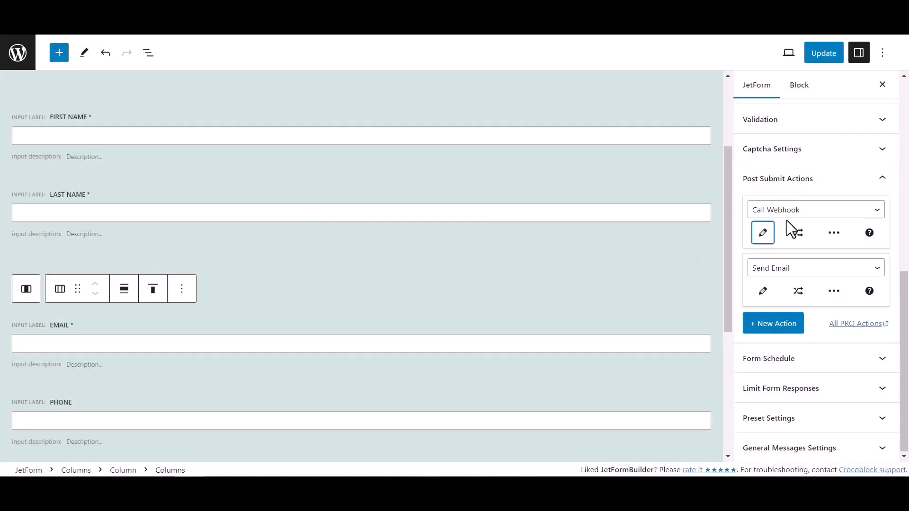
{"action": "left_click", "coordinate": [834, 55]}
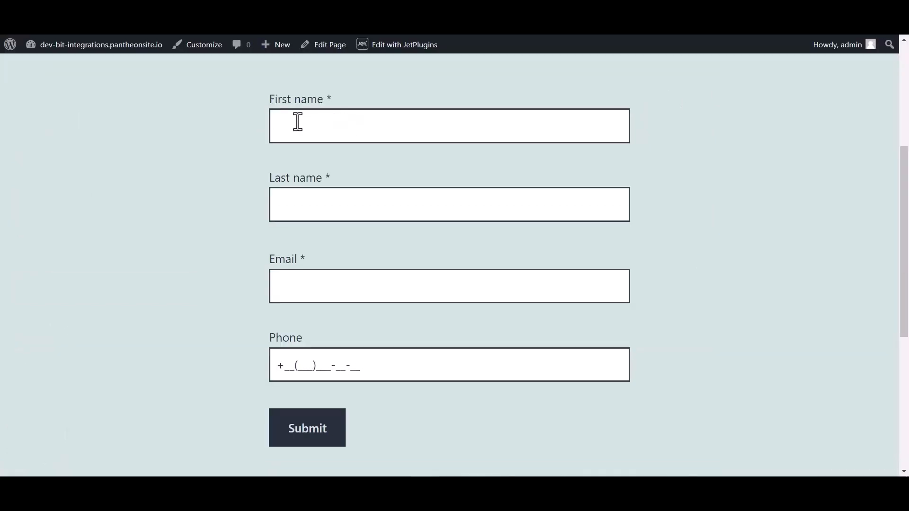
Submit a test entry with last name 'Integration', a support e-mail address and a phone number.
{"action": "left_click", "coordinate": [315, 121]}
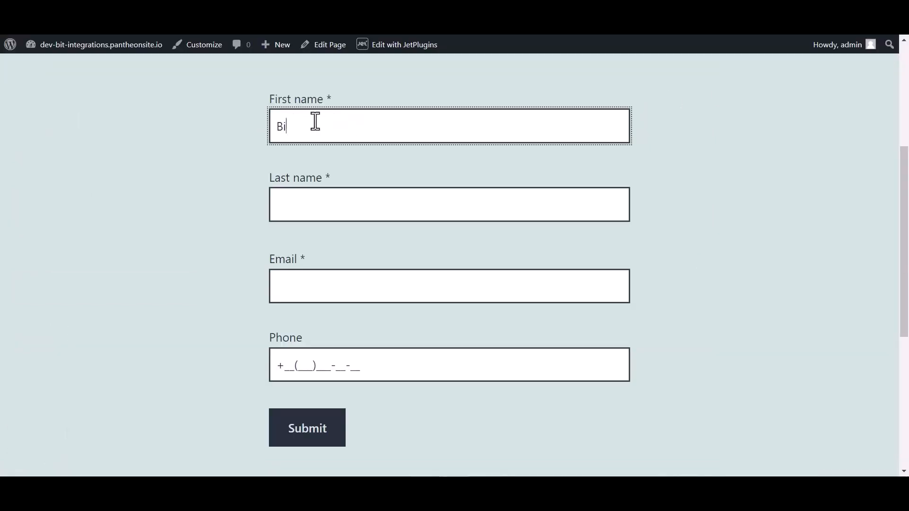
{"action": "left_click", "coordinate": [308, 207]}
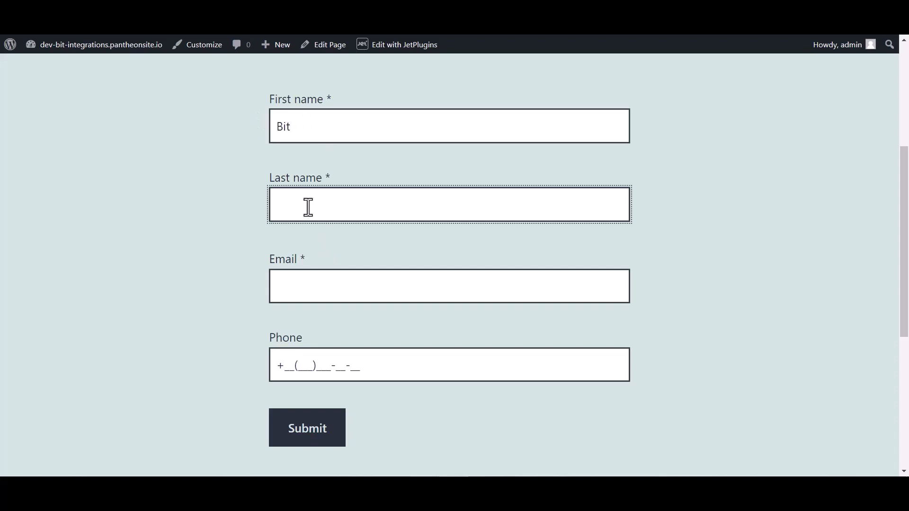
{"action": "type", "text": "Integrations"}
{"action": "left_click", "coordinate": [299, 293]}
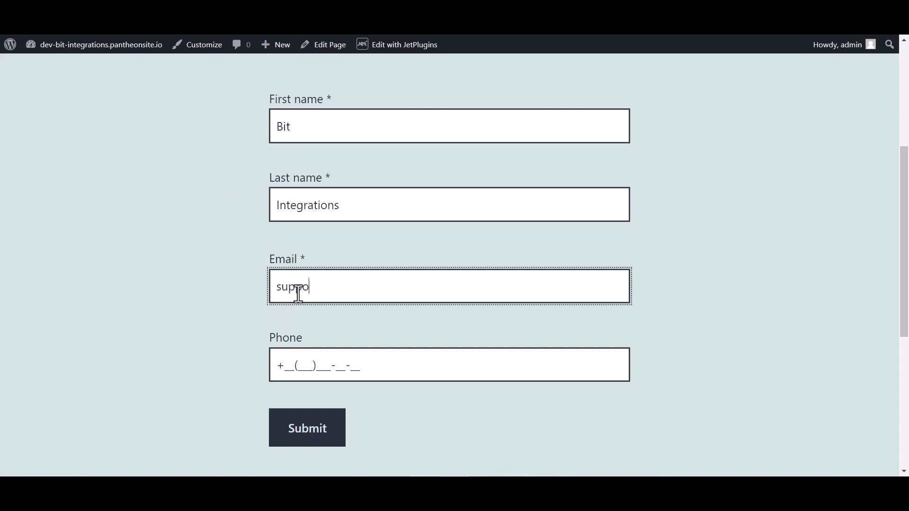
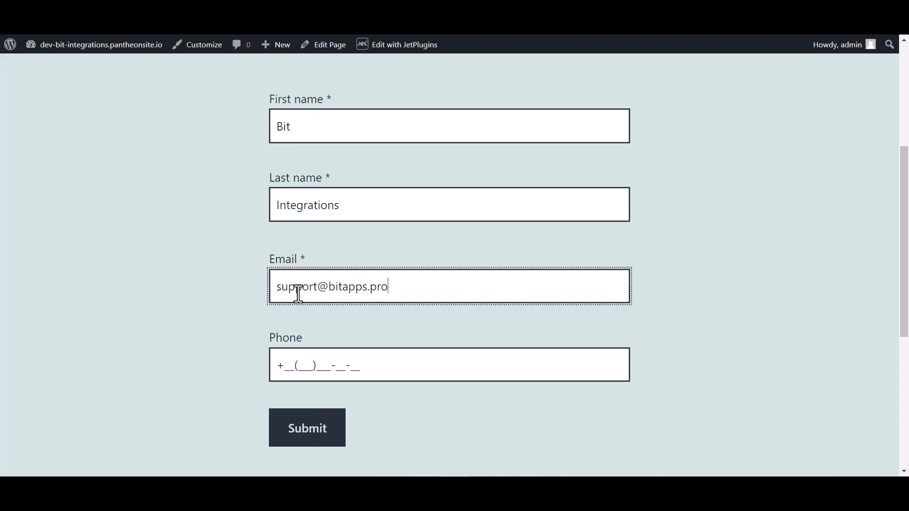
{"action": "left_click", "coordinate": [308, 360]}
{"action": "type", "text": "44(455)"}
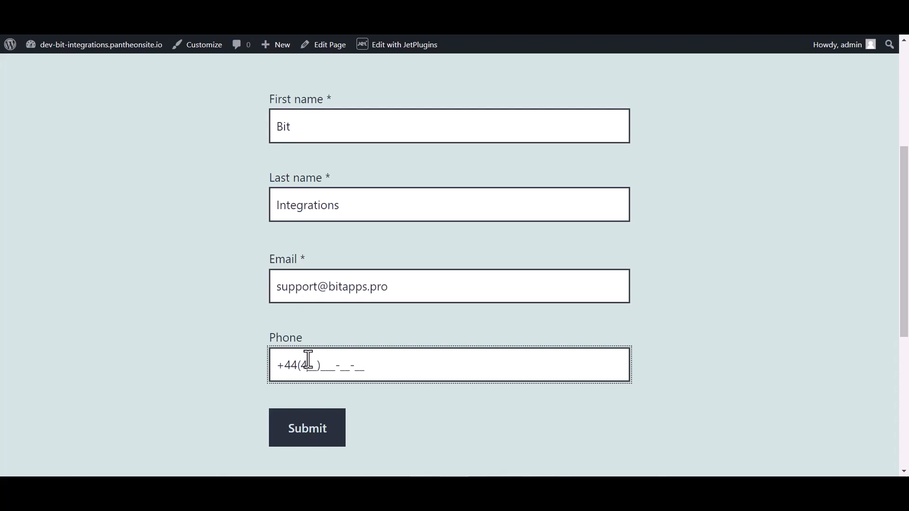
{"action": "type", "text": "566-6"}
{"action": "left_click", "coordinate": [301, 430]}
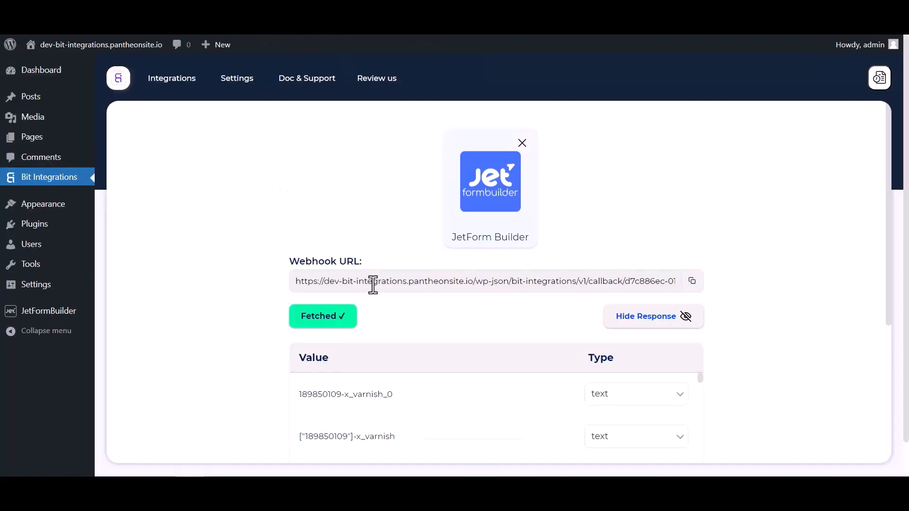
Review the fetched webhook response fields, then proceed with Set Action.
{"action": "scroll", "coordinate": [478, 303], "scroll_direction": "down", "scroll_amount": 4}
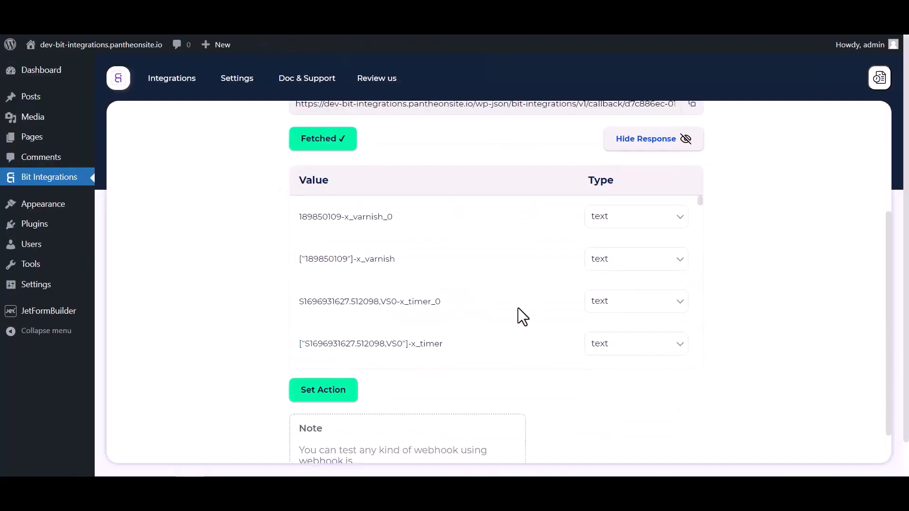
{"action": "scroll", "coordinate": [521, 314], "scroll_direction": "down", "scroll_amount": 5}
{"action": "scroll", "coordinate": [552, 300], "scroll_direction": "down", "scroll_amount": 10}
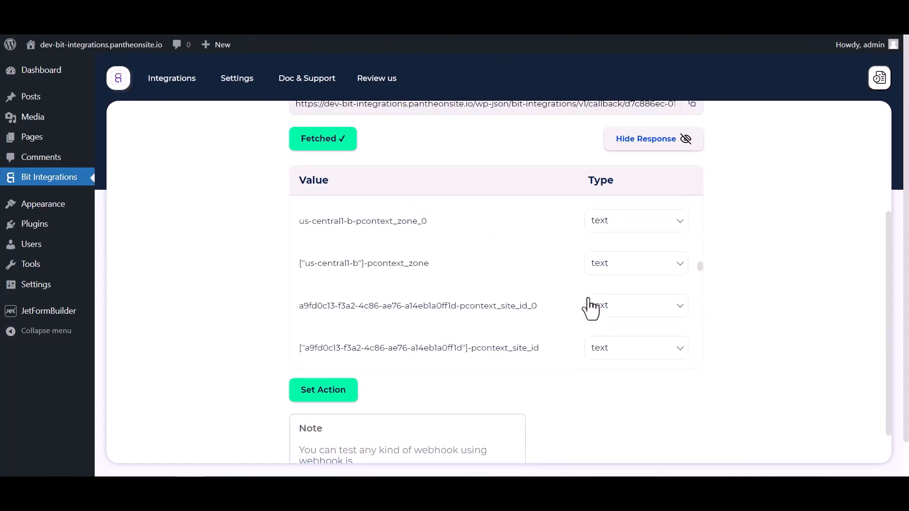
{"action": "scroll", "coordinate": [569, 293], "scroll_direction": "down", "scroll_amount": 10}
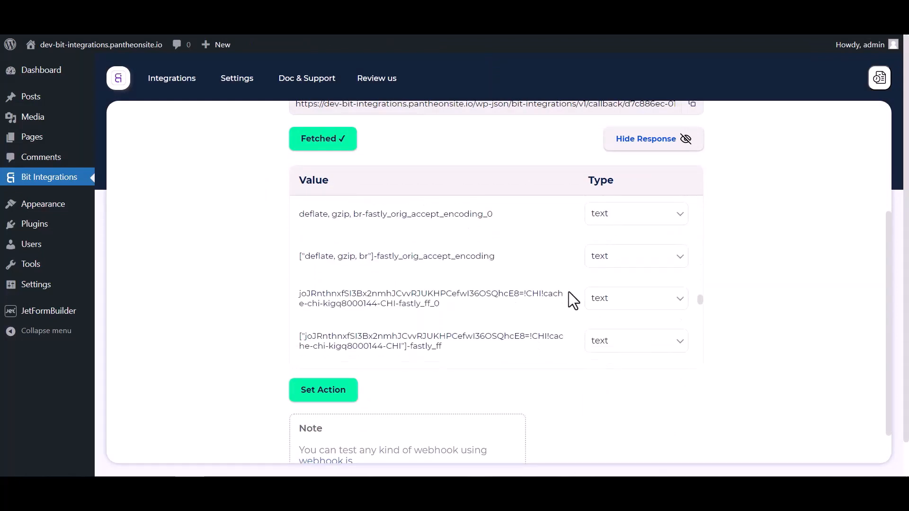
{"action": "left_click", "coordinate": [354, 402]}
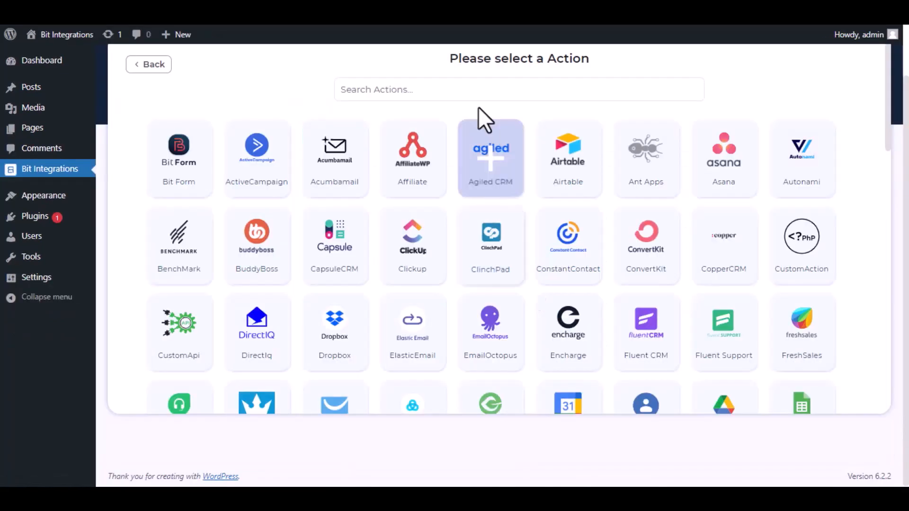
Search actions for 'Sendi' and choose SendinBlue as the action.
{"action": "left_click", "coordinate": [473, 85]}
{"action": "type", "text": "Sendin"}
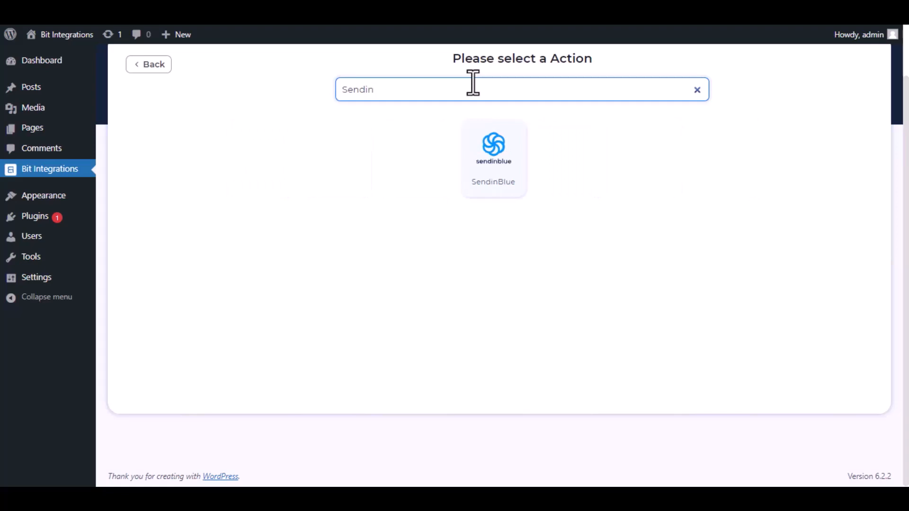
{"action": "left_click", "coordinate": [493, 154]}
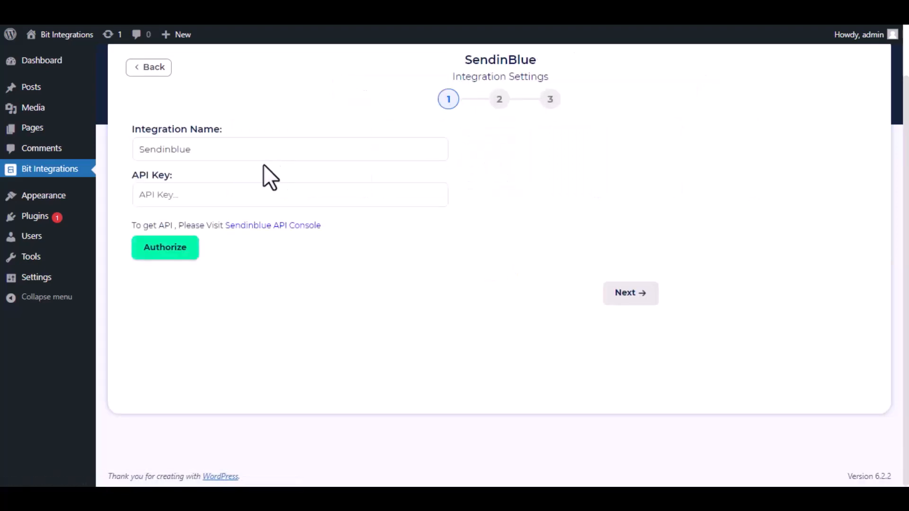
Follow the Sendinblue API Console link to get an API key.
{"action": "left_click_drag", "start_coordinate": [204, 148], "coordinate": [125, 150]}
{"action": "left_click", "coordinate": [125, 150]}
{"action": "left_click_drag", "start_coordinate": [129, 222], "coordinate": [285, 255]}
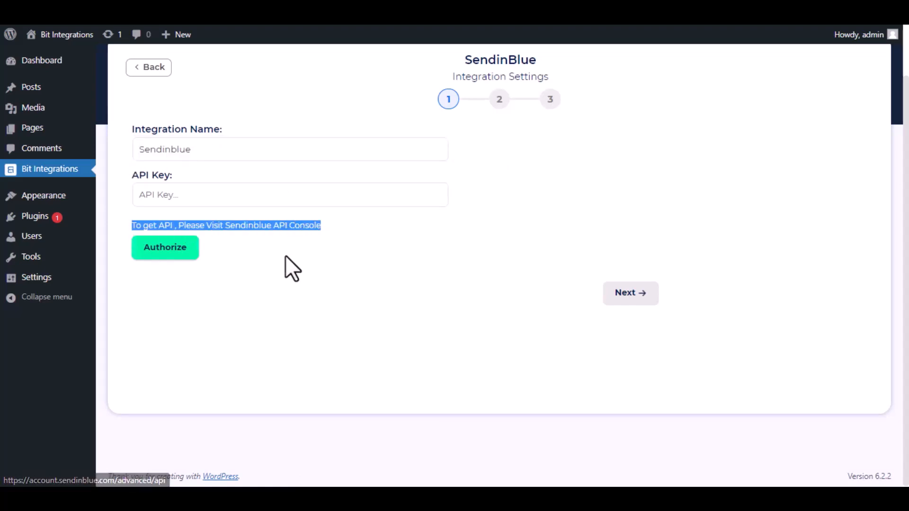
{"action": "left_click", "coordinate": [268, 234]}
{"action": "left_click", "coordinate": [267, 226]}
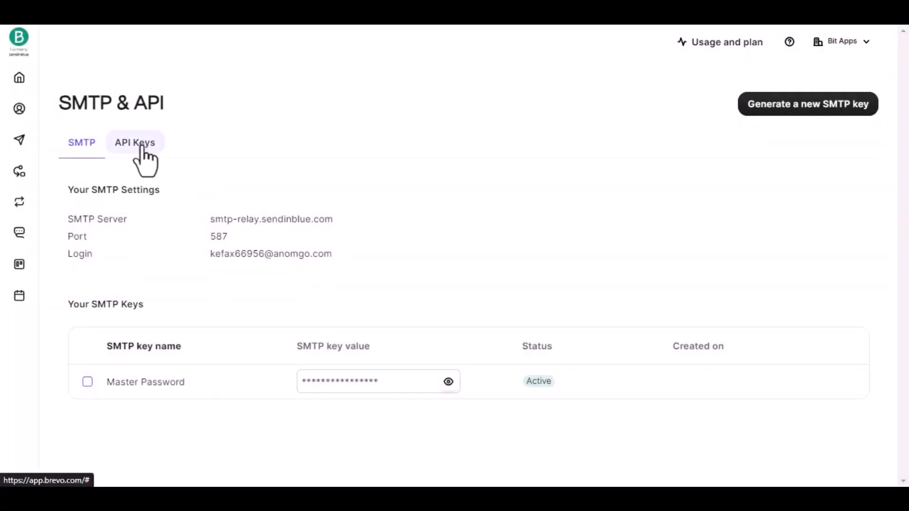
Under API Keys, generate a new key named 'Bit Integrations' and copy it.
{"action": "left_click", "coordinate": [130, 147]}
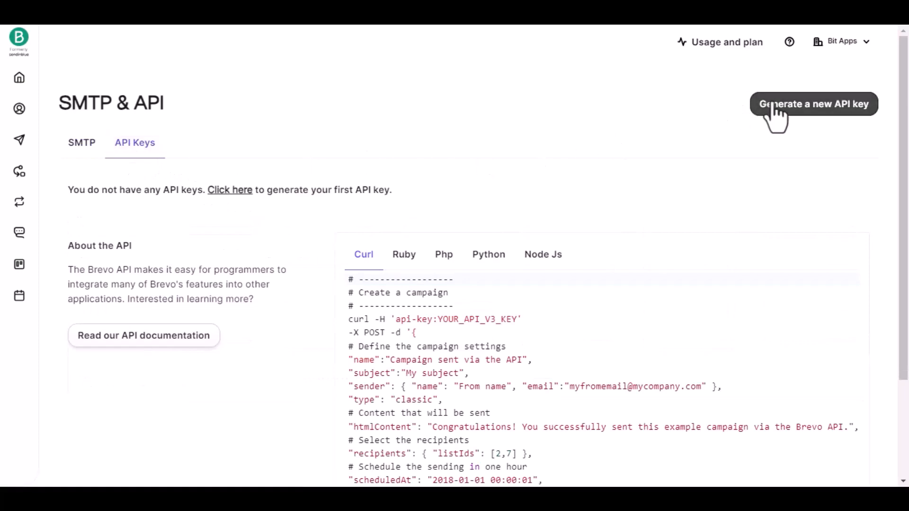
{"action": "left_click", "coordinate": [797, 108]}
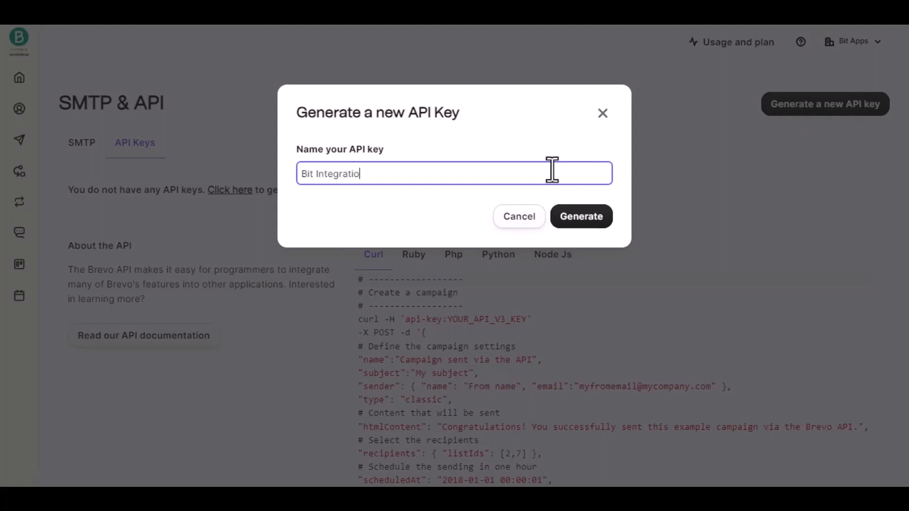
{"action": "left_click", "coordinate": [581, 217]}
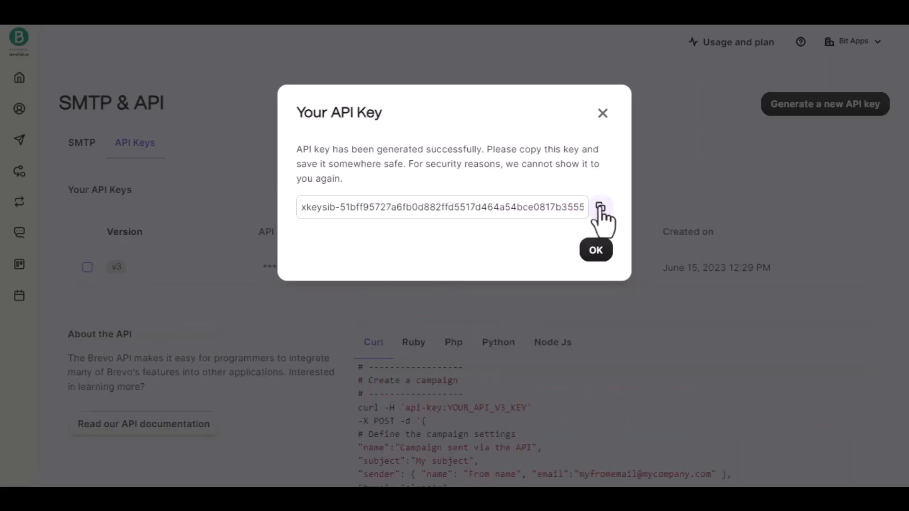
{"action": "left_click", "coordinate": [600, 207]}
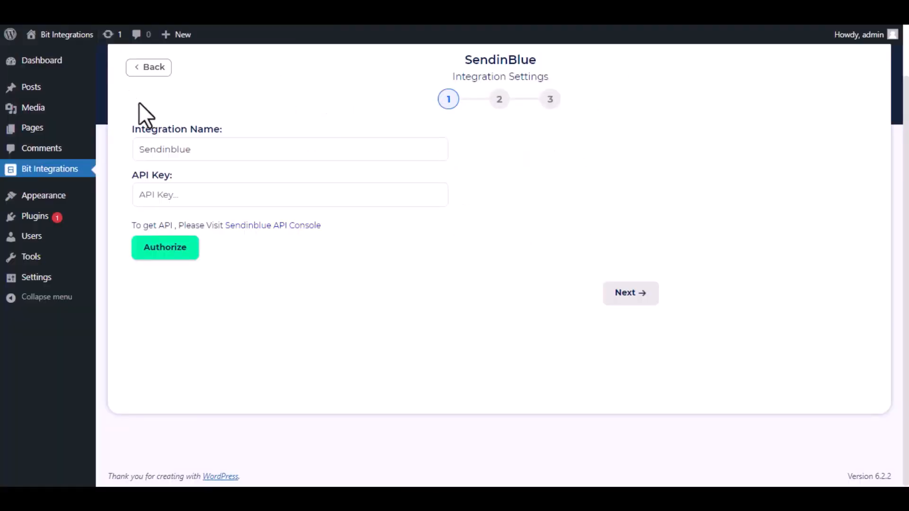
Paste the Brevo API key into the SendinBlue API Key field, authorize it and continue.
{"action": "left_click", "coordinate": [205, 189]}
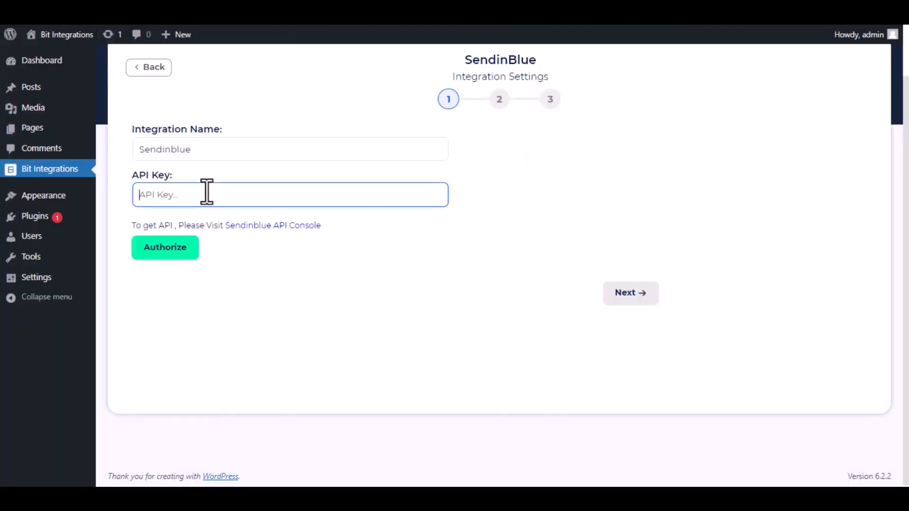
{"action": "key", "text": "ctrl+v"}
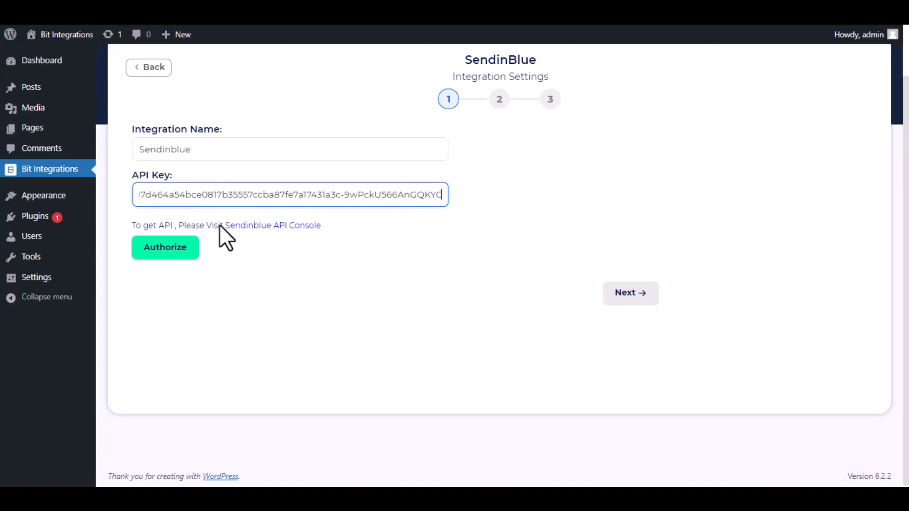
{"action": "left_click", "coordinate": [180, 253]}
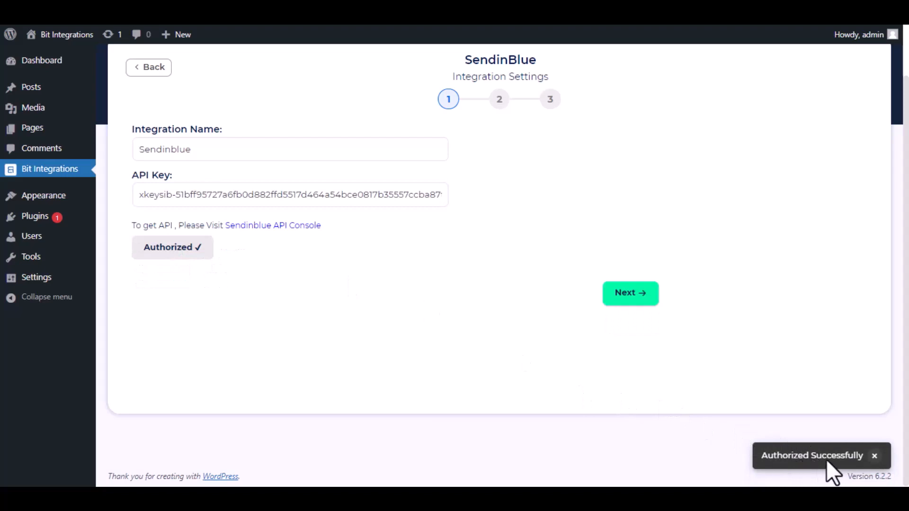
{"action": "left_click", "coordinate": [626, 299]}
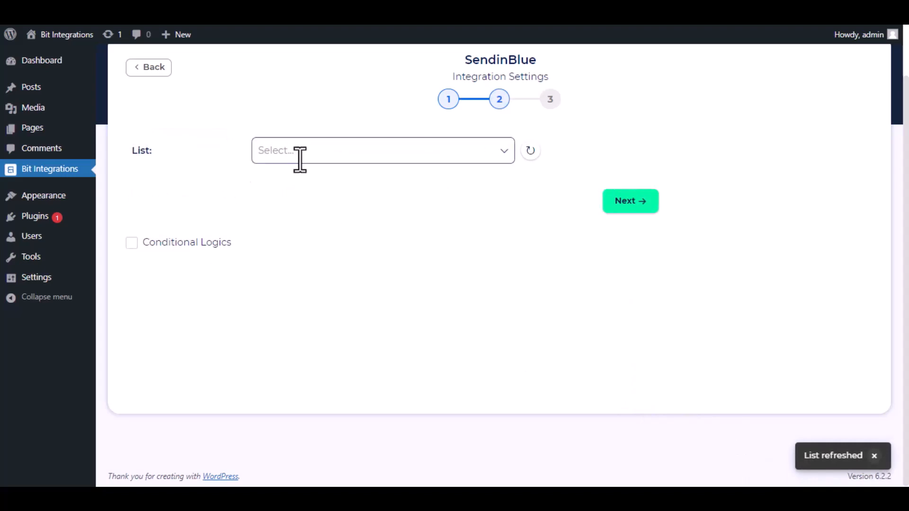
Choose the Bit Integrations list and map the form's Email field.
{"action": "left_click", "coordinate": [339, 161]}
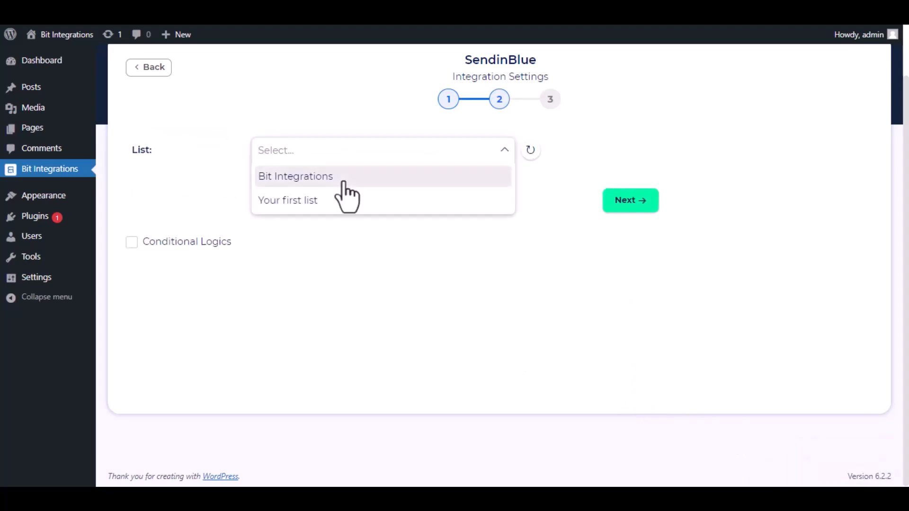
{"action": "left_click", "coordinate": [342, 180]}
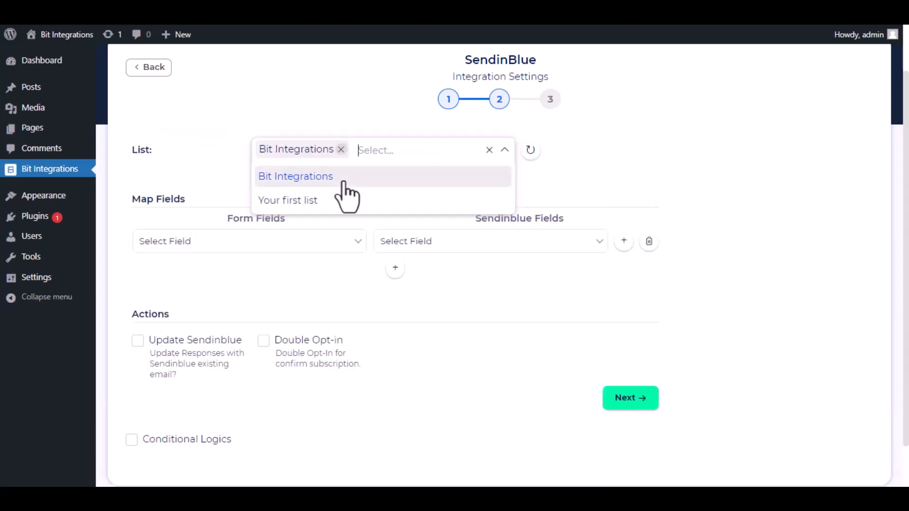
{"action": "left_click", "coordinate": [530, 193]}
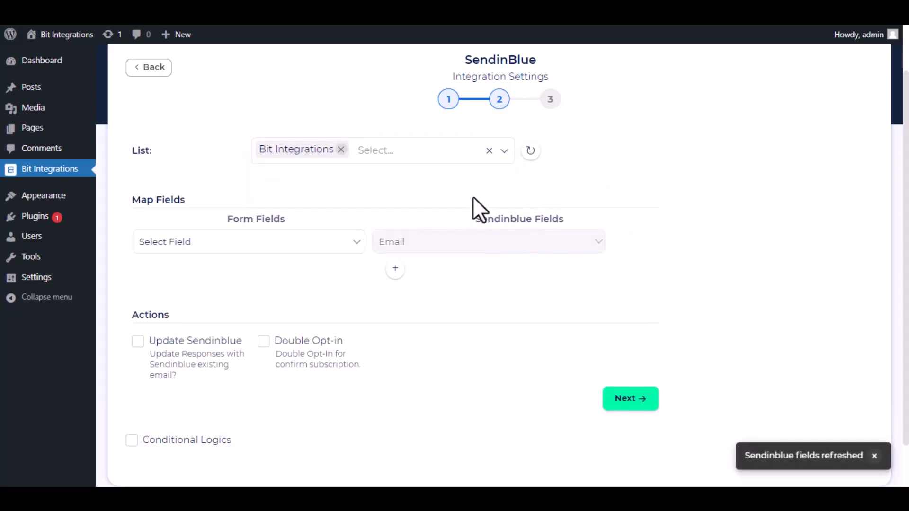
{"action": "left_click", "coordinate": [326, 242]}
{"action": "left_click", "coordinate": [268, 284]}
Add field mappings First Name → FIRSTNAME and Last Name → LASTNAME.
{"action": "left_click", "coordinate": [395, 269]}
{"action": "left_click", "coordinate": [438, 272]}
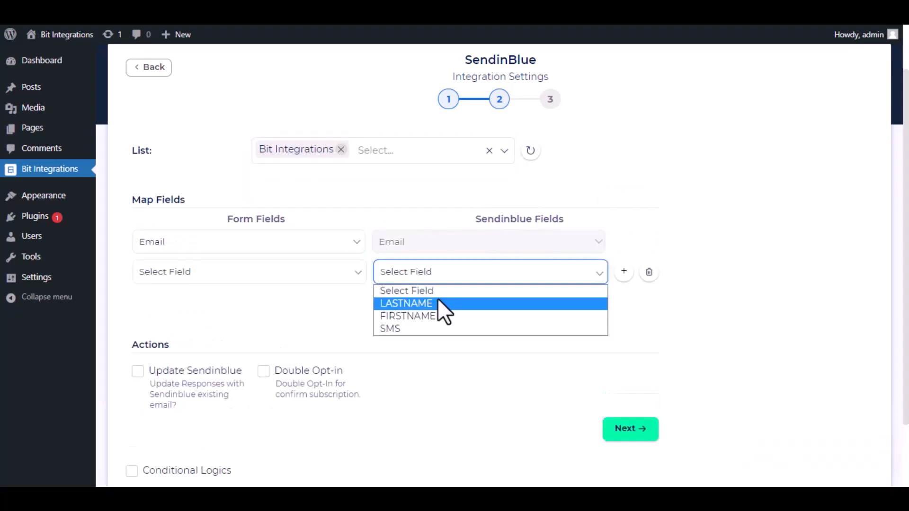
{"action": "left_click", "coordinate": [436, 315]}
{"action": "left_click", "coordinate": [289, 272]}
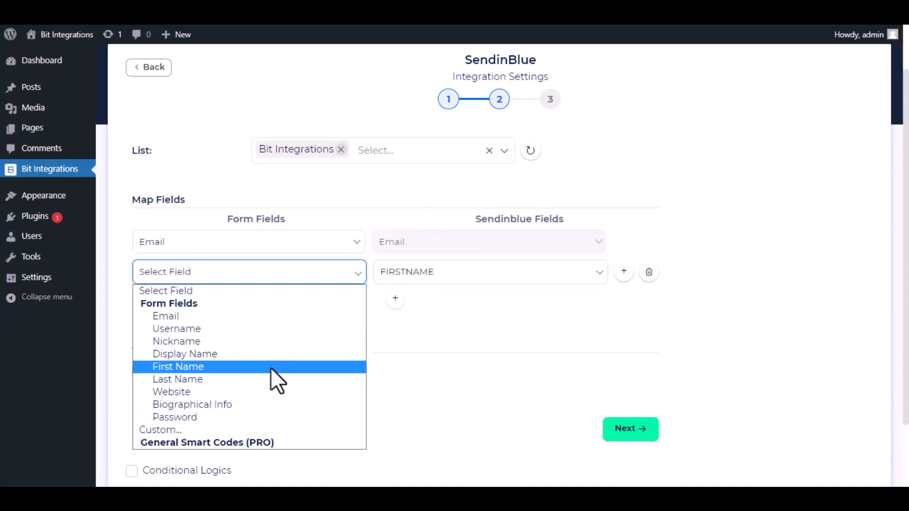
{"action": "left_click", "coordinate": [271, 368]}
{"action": "left_click", "coordinate": [396, 298]}
{"action": "left_click", "coordinate": [403, 303]}
{"action": "left_click", "coordinate": [438, 333]}
{"action": "left_click", "coordinate": [279, 302]}
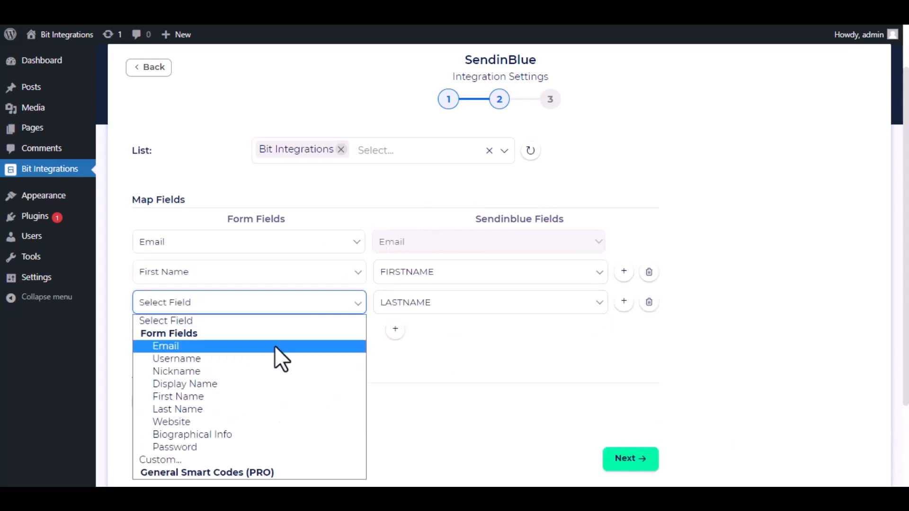
{"action": "left_click", "coordinate": [259, 409]}
Leave conditional logic off, then Finish & Save the SendinBlue integration.
{"action": "scroll", "coordinate": [432, 348], "scroll_direction": "down", "scroll_amount": 2}
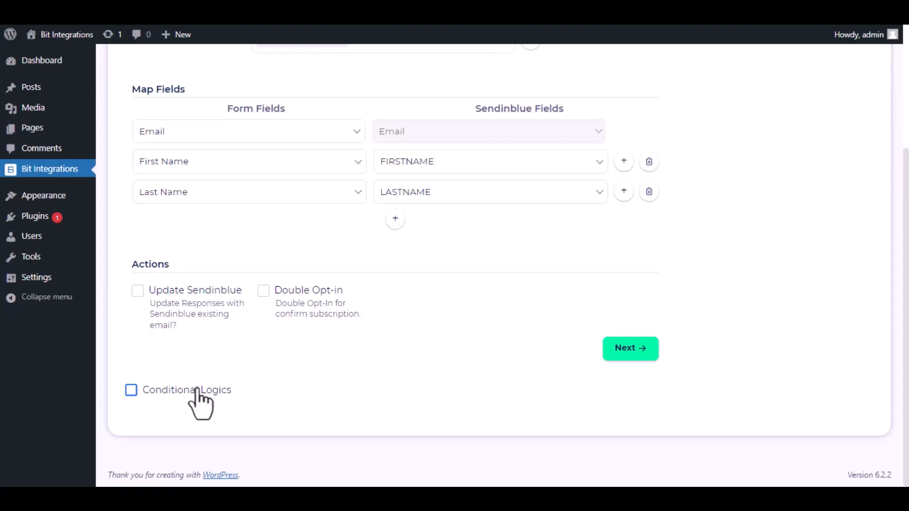
{"action": "left_click", "coordinate": [131, 391]}
{"action": "scroll", "coordinate": [251, 374], "scroll_direction": "down", "scroll_amount": 2}
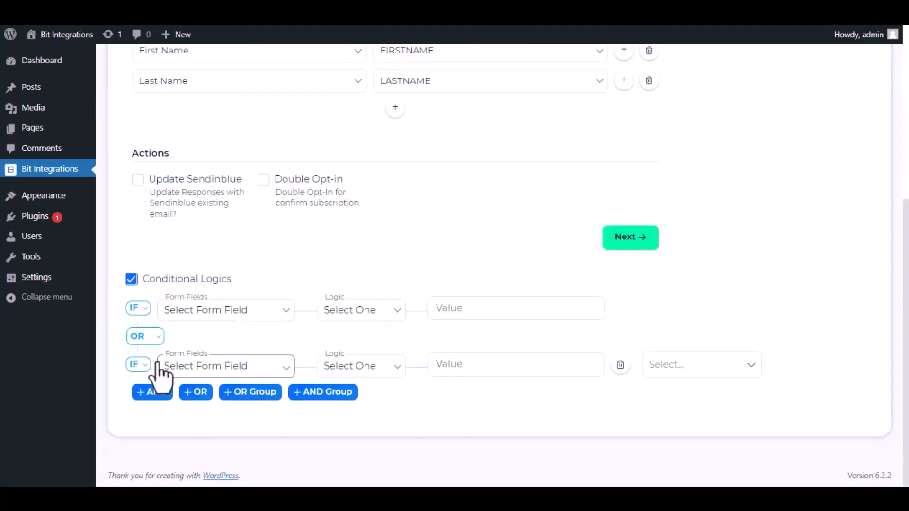
{"action": "left_click", "coordinate": [131, 279]}
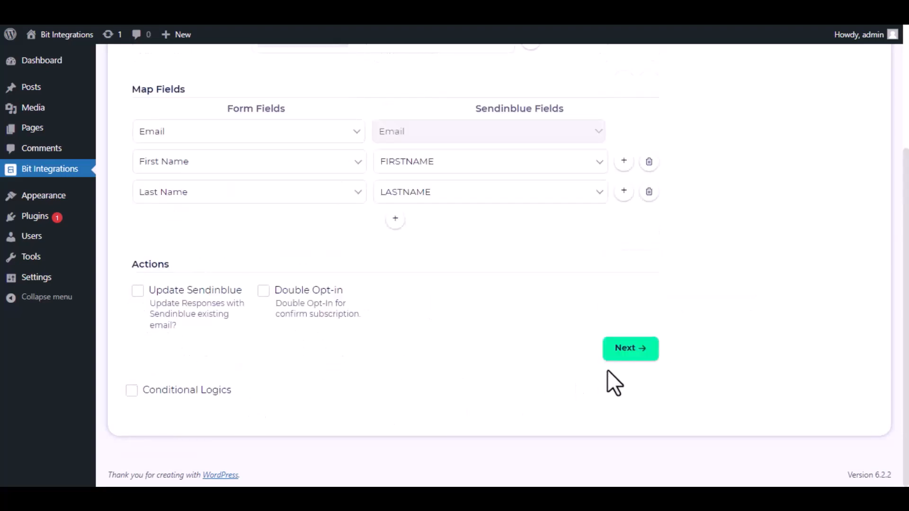
{"action": "left_click", "coordinate": [636, 356]}
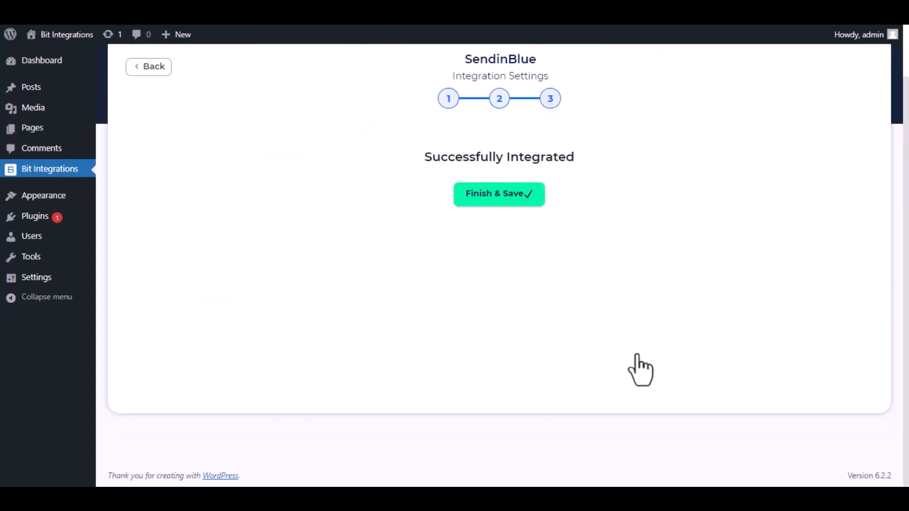
{"action": "left_click", "coordinate": [502, 199]}
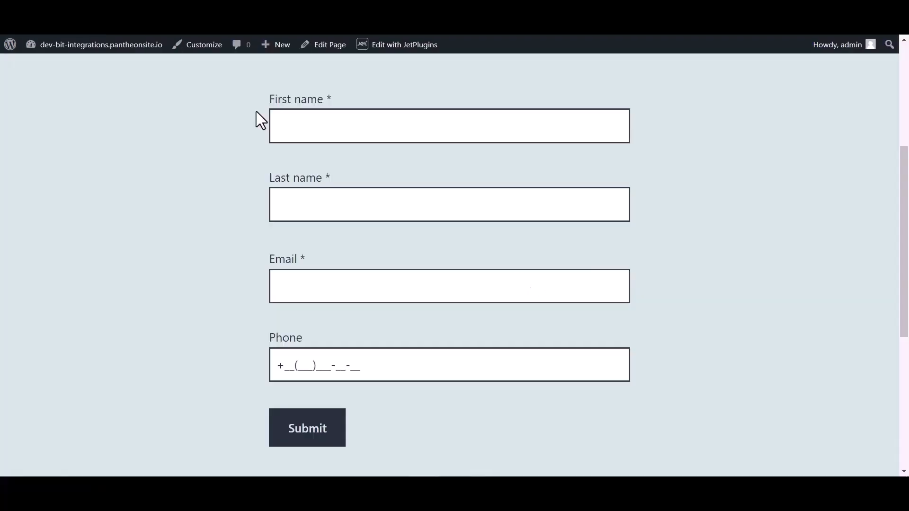
{"action": "left_click", "coordinate": [315, 121]}
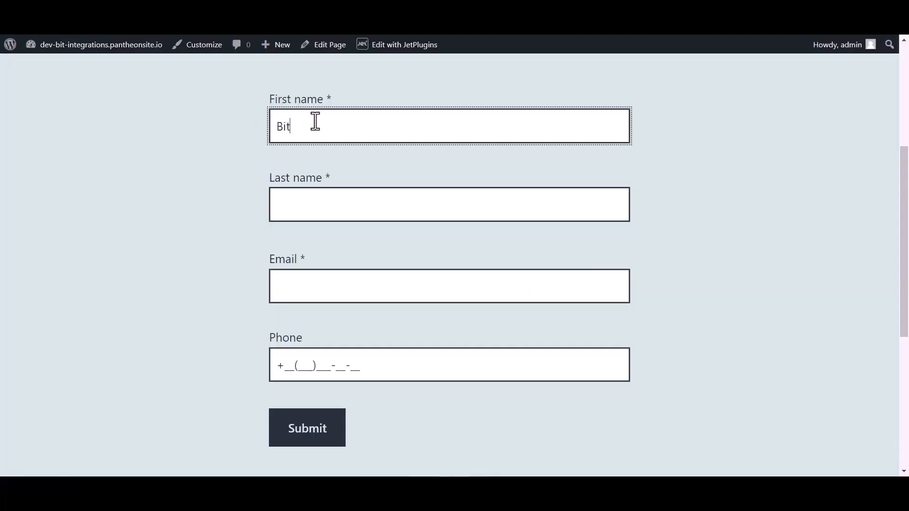
Submit a second entry with last name, a support e-mail address and a phone number.
{"action": "left_click", "coordinate": [306, 205]}
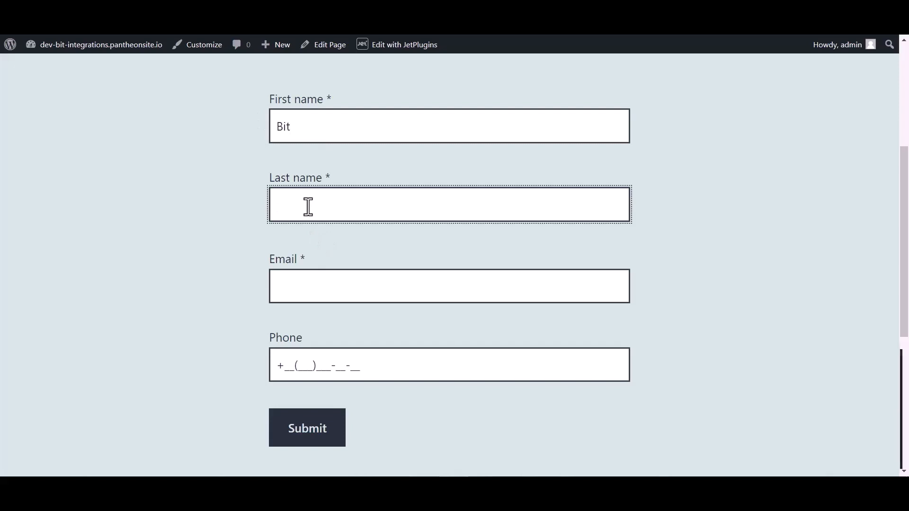
{"action": "type", "text": "Integrations"}
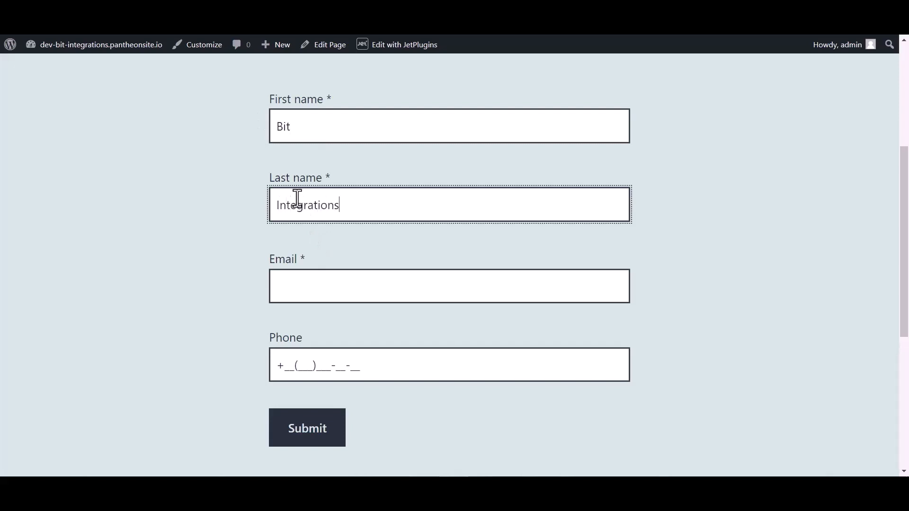
{"action": "left_click", "coordinate": [299, 294]}
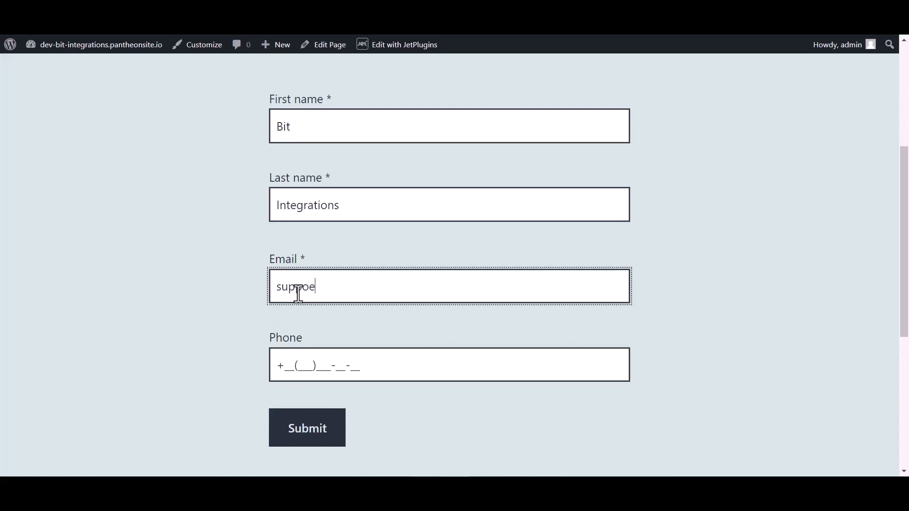
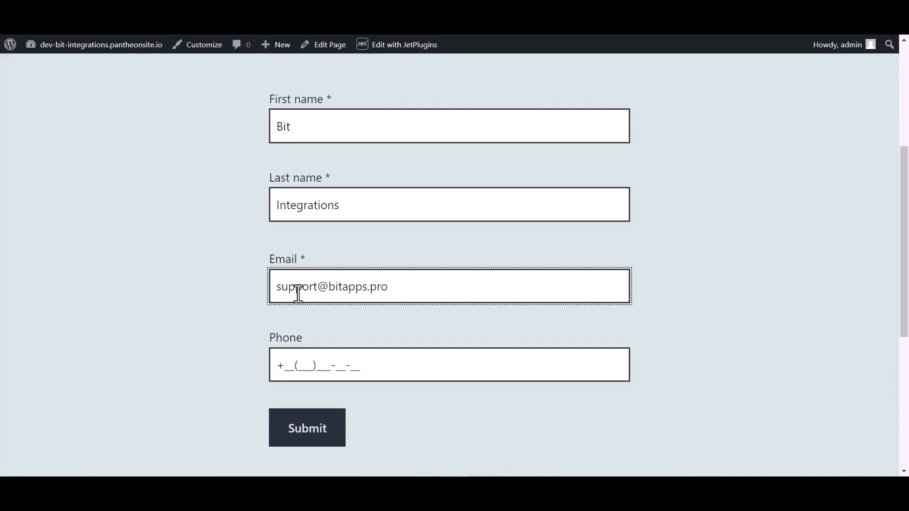
{"action": "left_click", "coordinate": [308, 360]}
{"action": "type", "text": "44(455)5"}
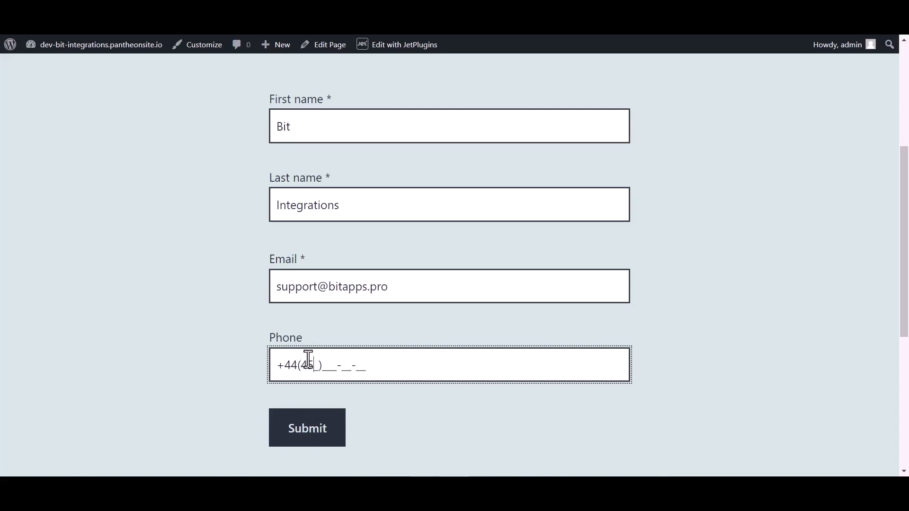
{"action": "type", "text": "66-6"}
{"action": "left_click", "coordinate": [305, 435]}
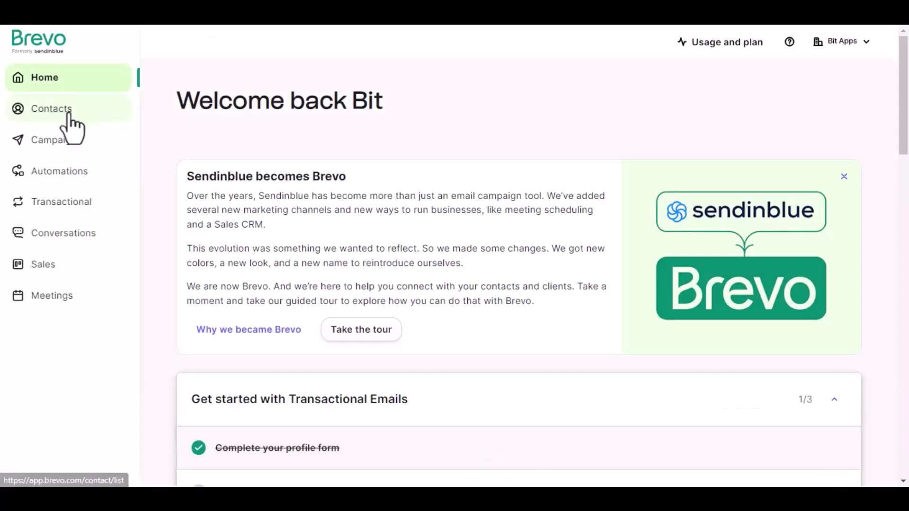
Open Contacts > Lists in Brevo and view the Bit Integrations list's one contact.
{"action": "left_click", "coordinate": [66, 115]}
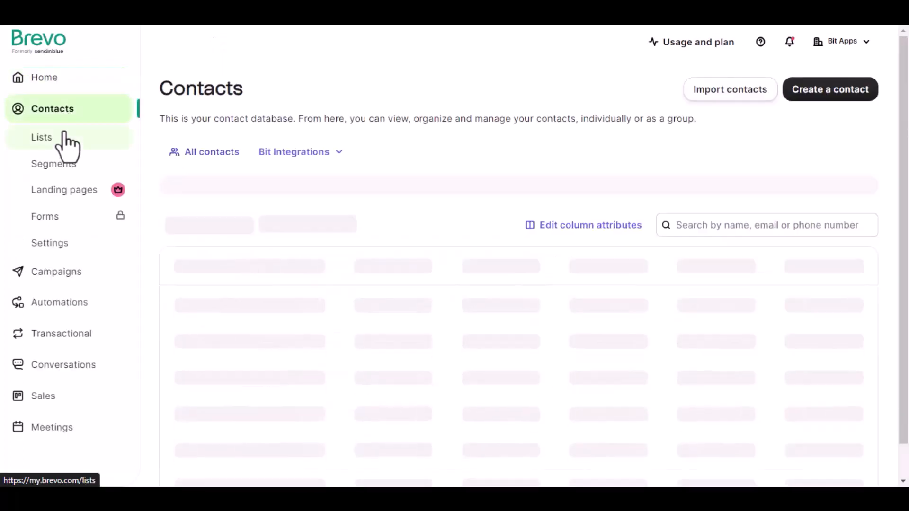
{"action": "left_click", "coordinate": [63, 138]}
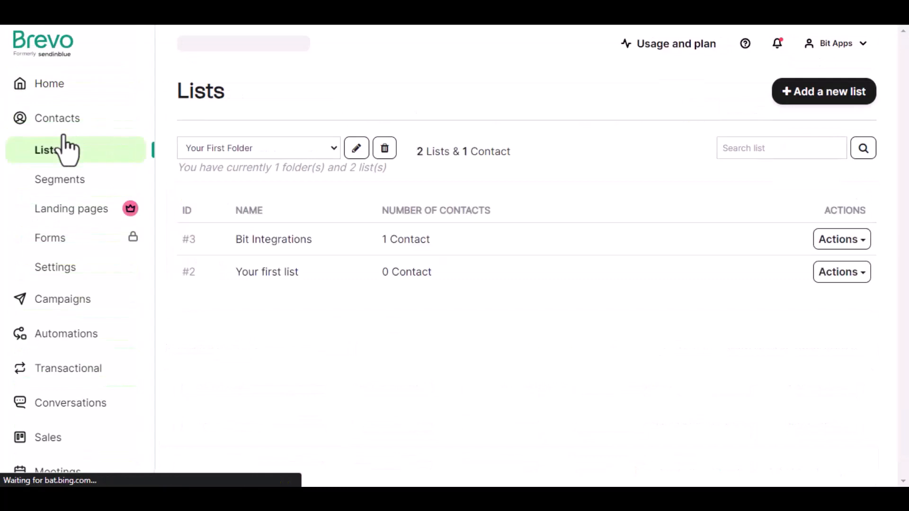
{"action": "left_click", "coordinate": [408, 246]}
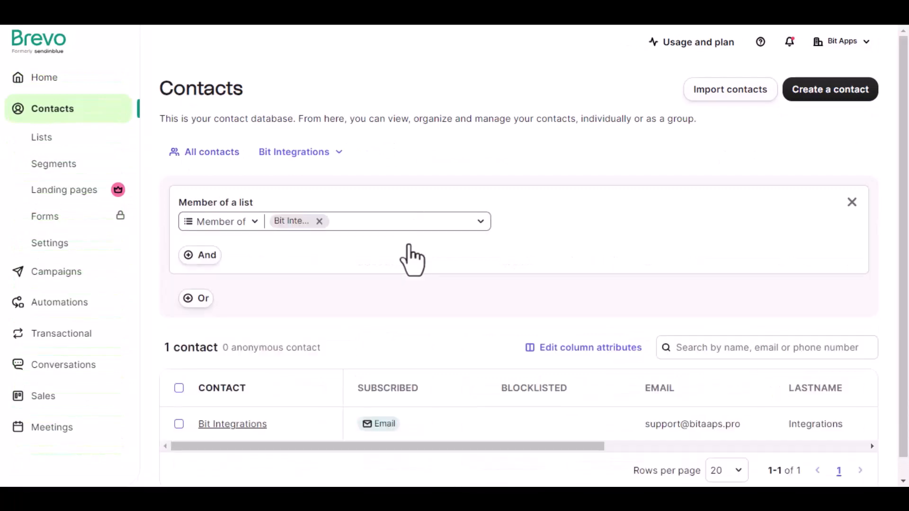
{"action": "scroll", "coordinate": [412, 265], "scroll_direction": "down", "scroll_amount": 1}
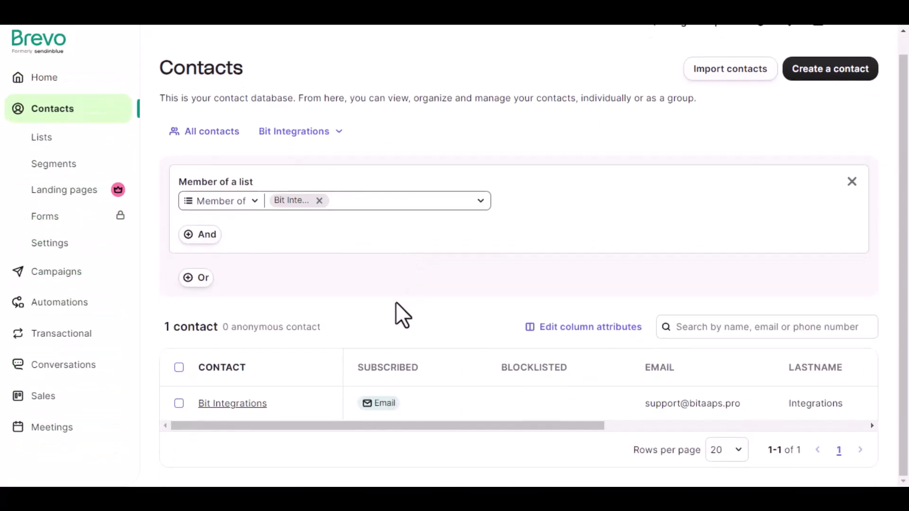